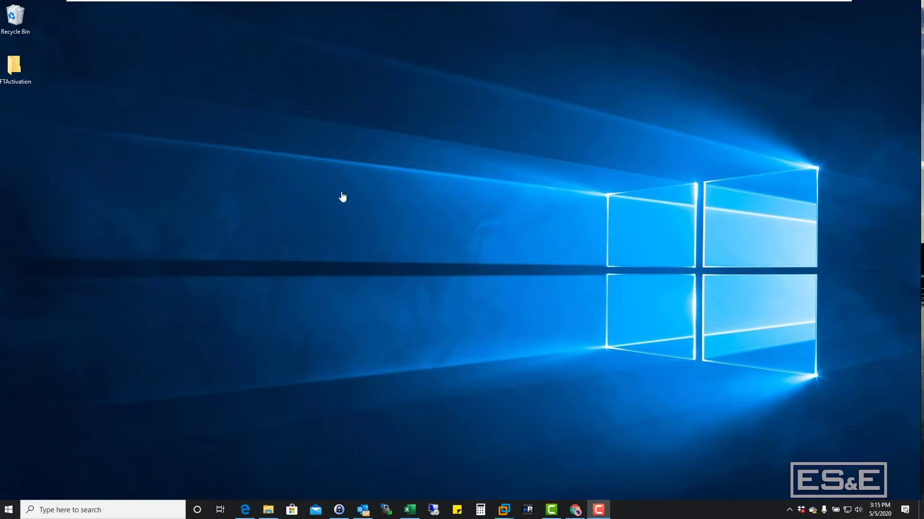
Step: Switch to the offline server virtual machine and open Internet Explorer to check its internet access, closing the browser again
mouse_move(663, 1)
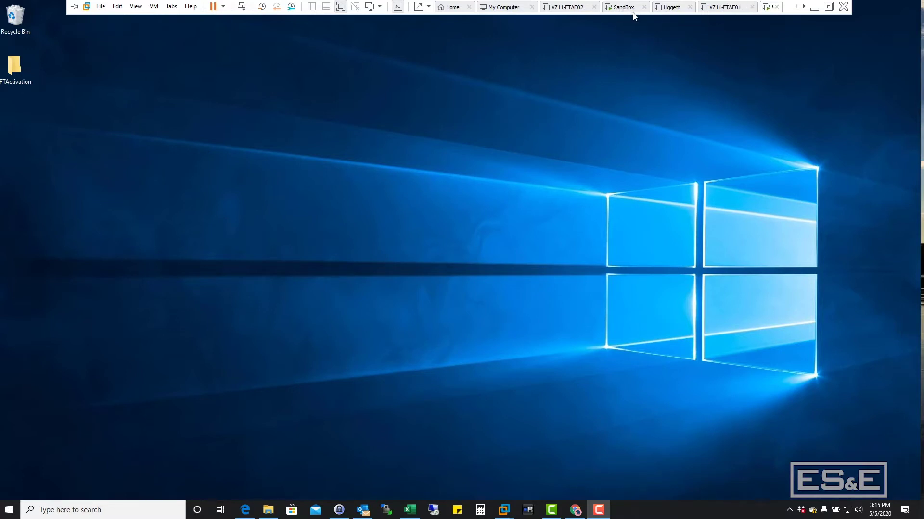
left_click(768, 7)
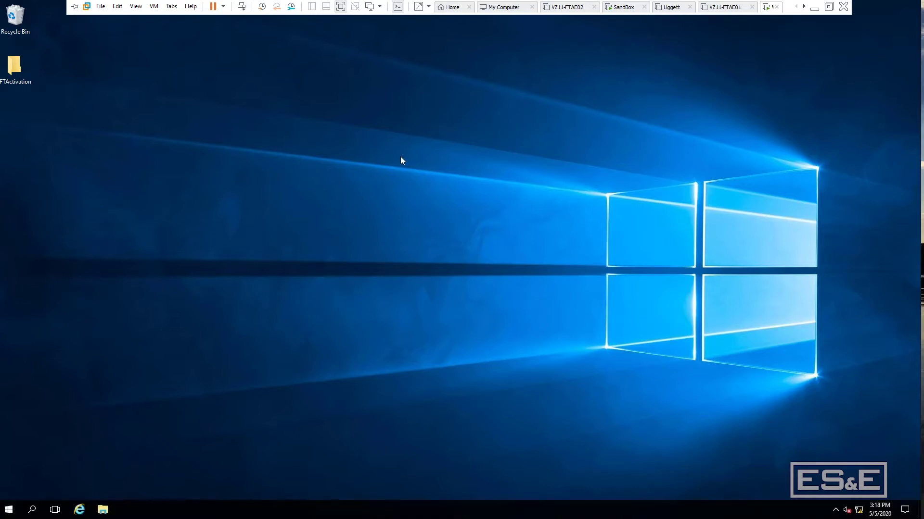
left_click(80, 510)
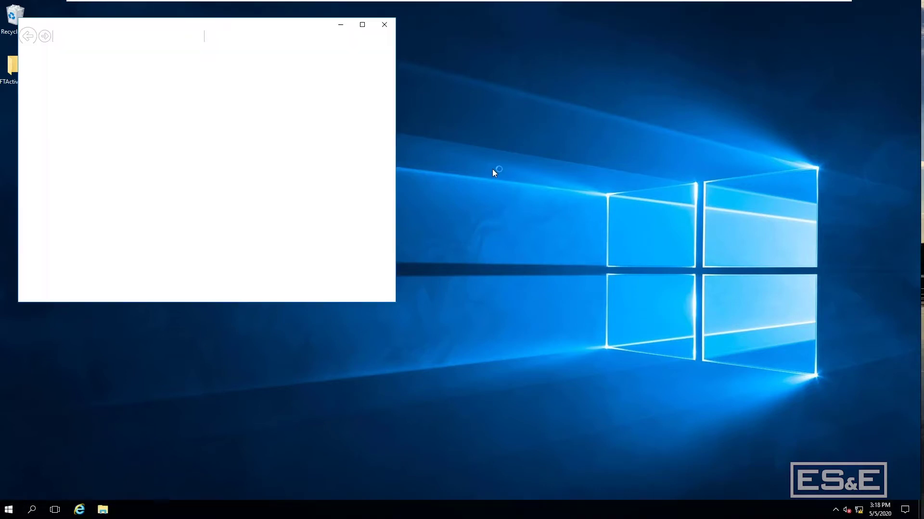
left_click(385, 25)
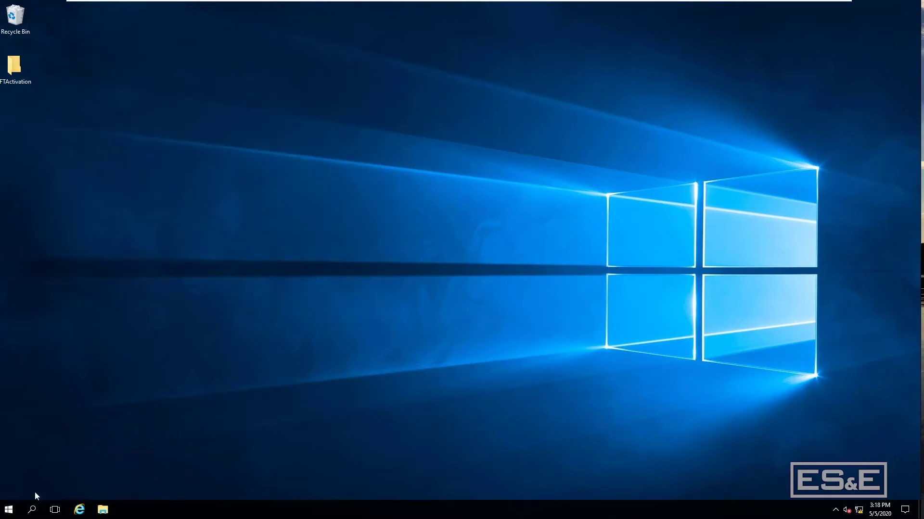
Step: Examine the contents of the removable E: drive in File Explorer and close the window
left_click(9, 510)
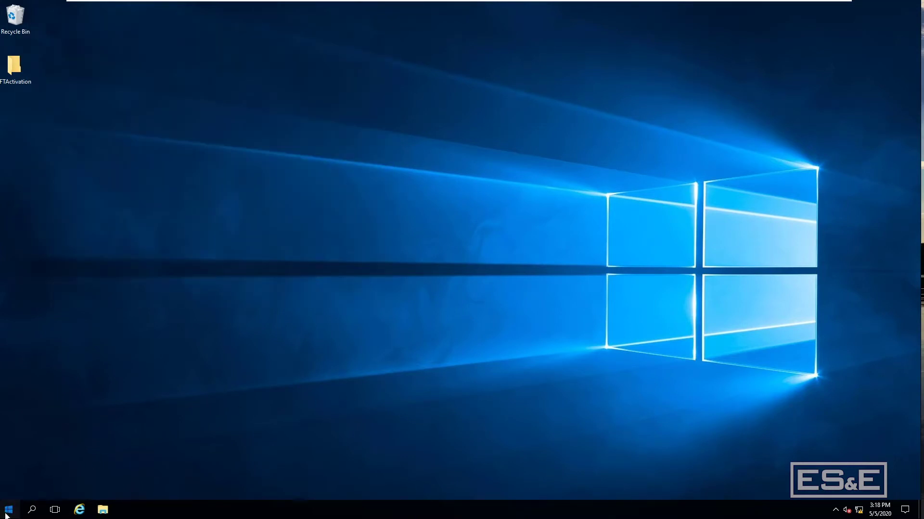
left_click(369, 388)
left_click(103, 511)
left_click(221, 338)
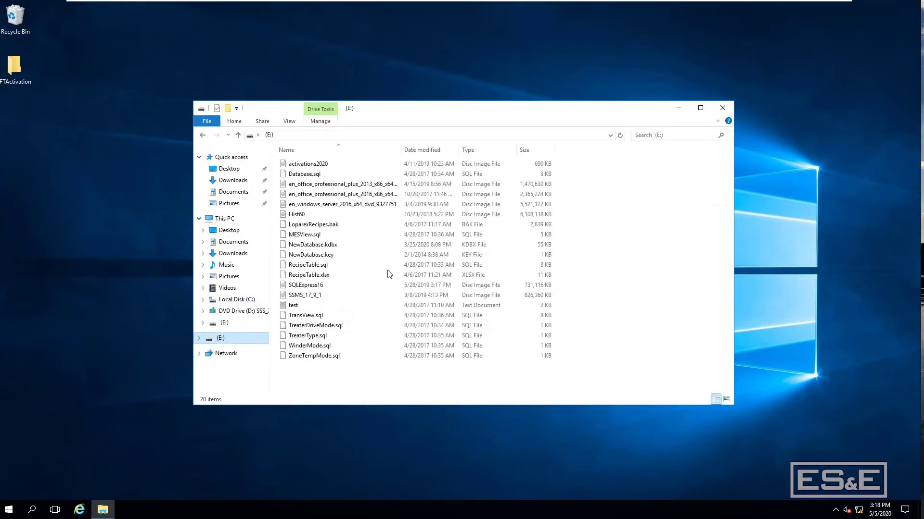
left_click(723, 106)
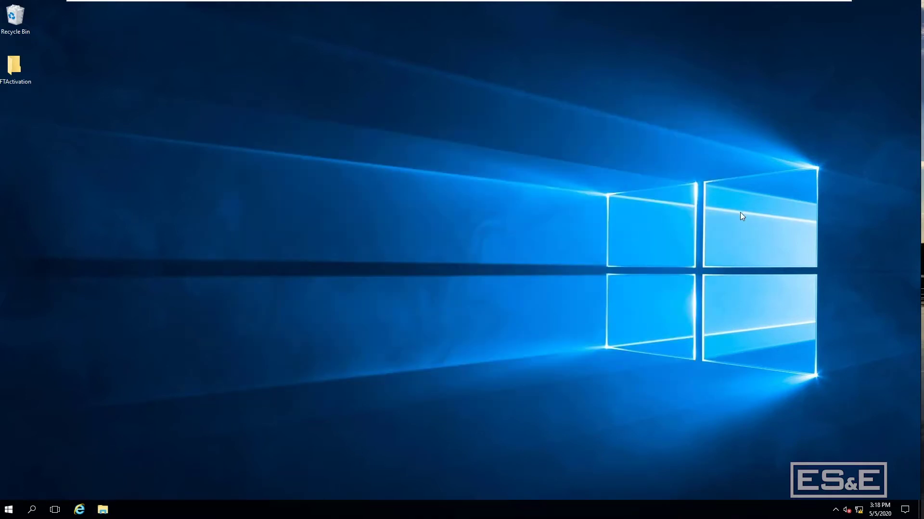
Step: Launch FactoryTalk Activation Manager from the Rockwell Software programs and start getting new activations
left_click(9, 510)
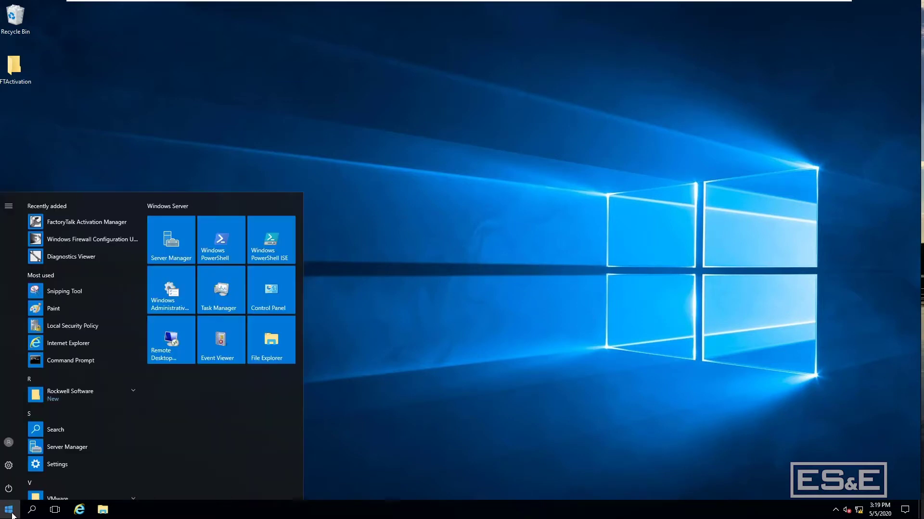
left_click(90, 393)
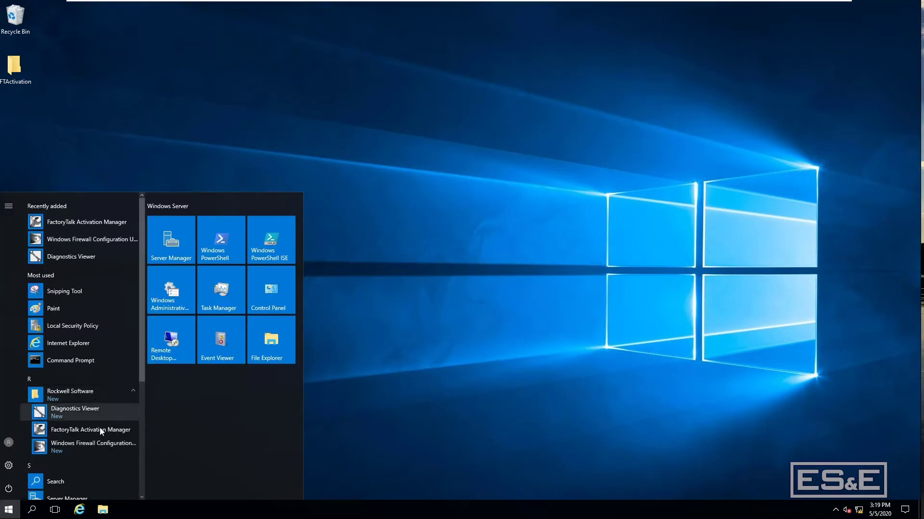
left_click(87, 425)
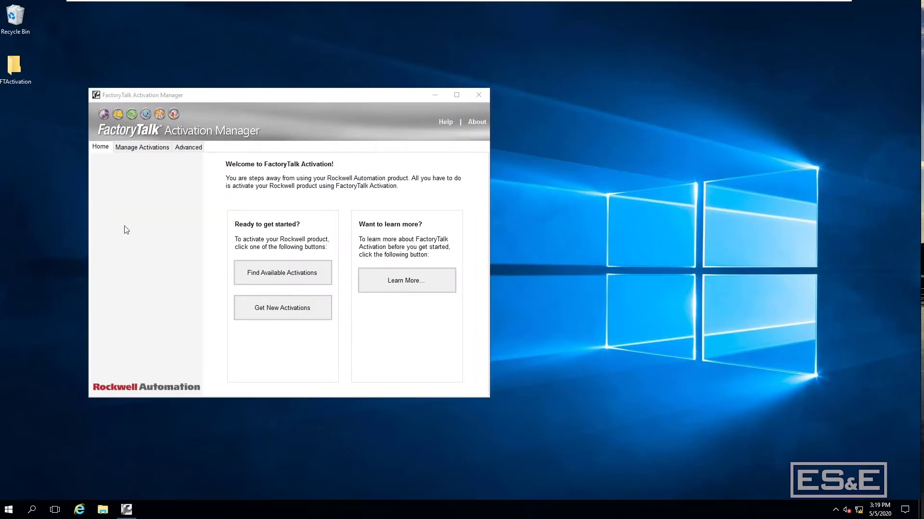
left_click(143, 149)
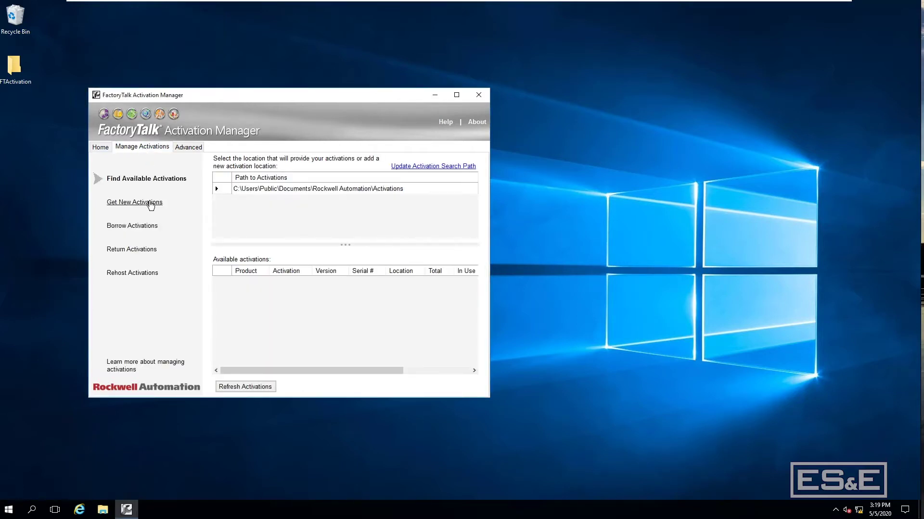
left_click(150, 203)
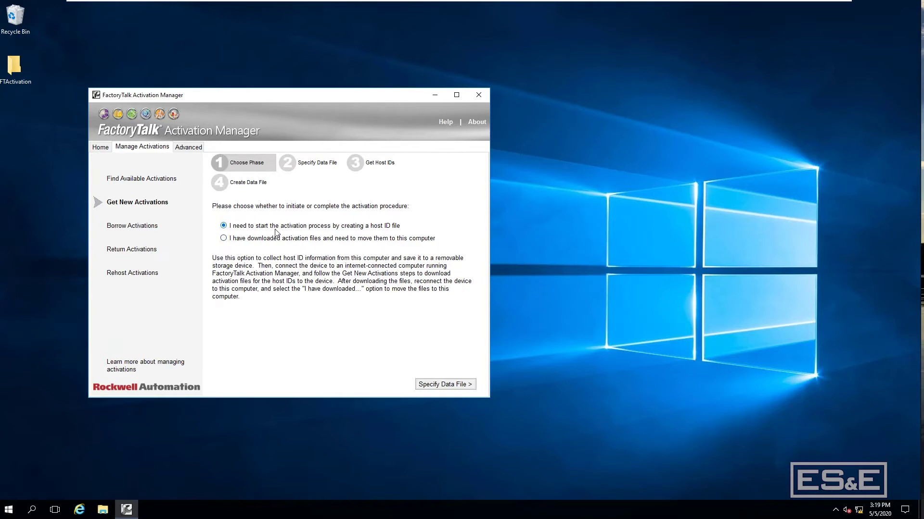
Step: Start the activation process by creating the host ID data file FTAManagerData.xml on E:\ with the computer's disk serial host ID
left_click(451, 385)
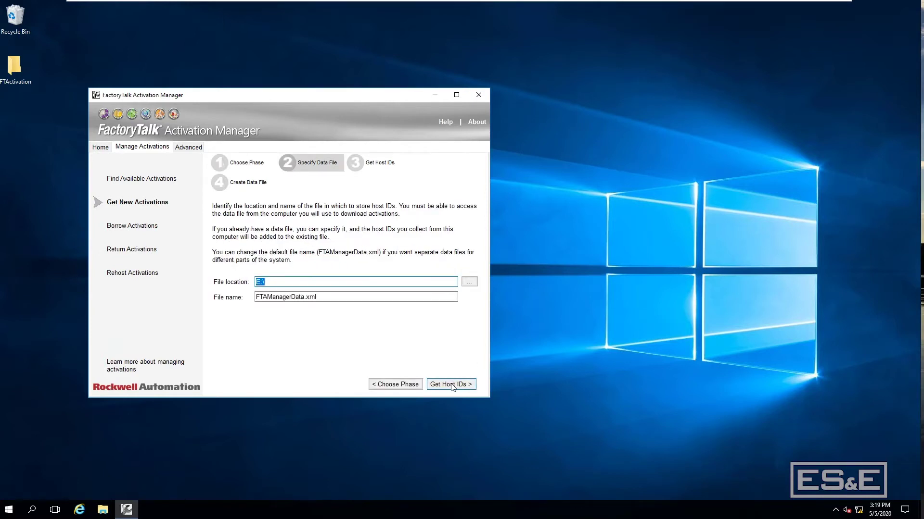
left_click(284, 282)
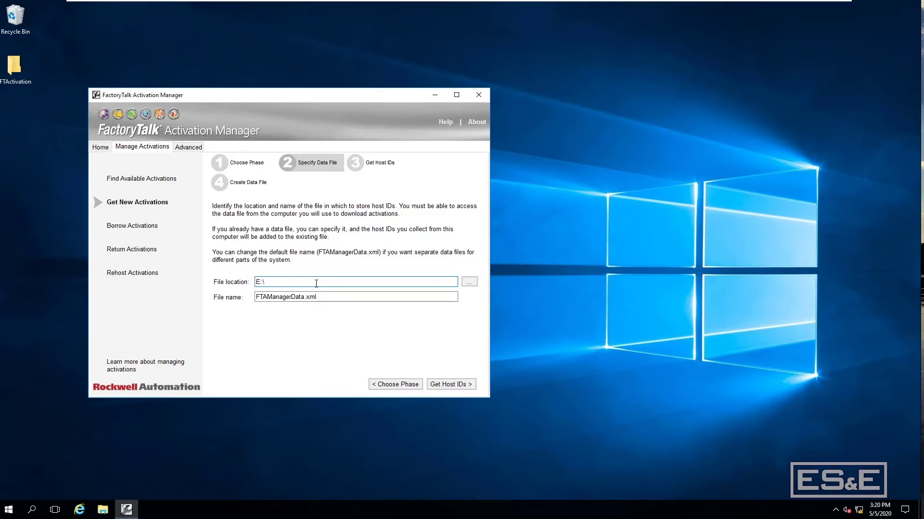
left_click(457, 385)
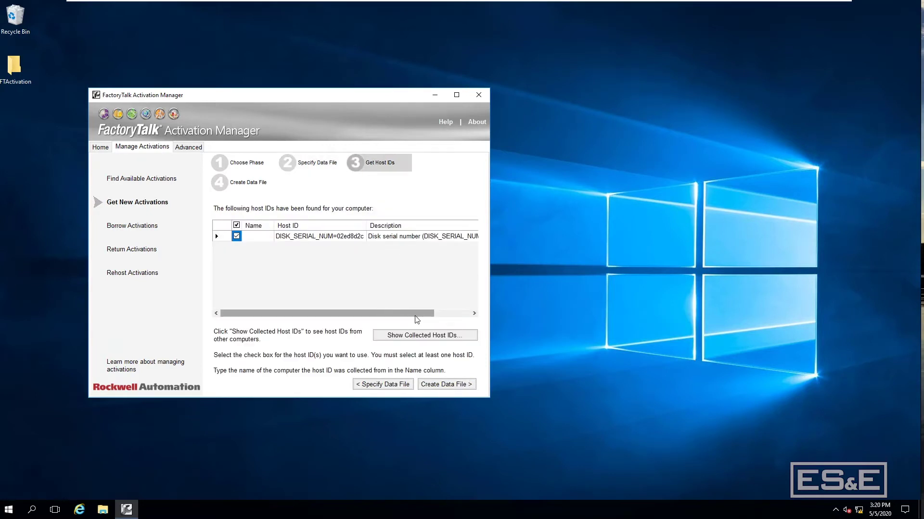
left_click(452, 317)
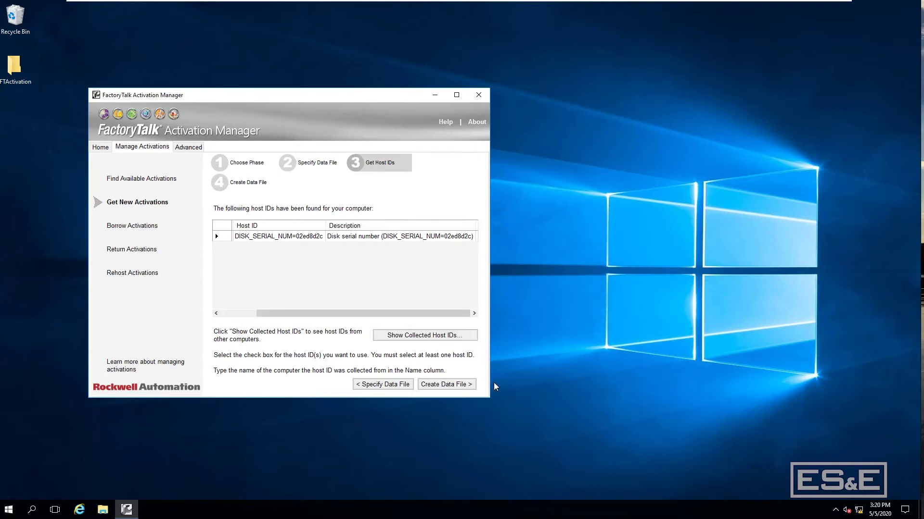
left_click(448, 388)
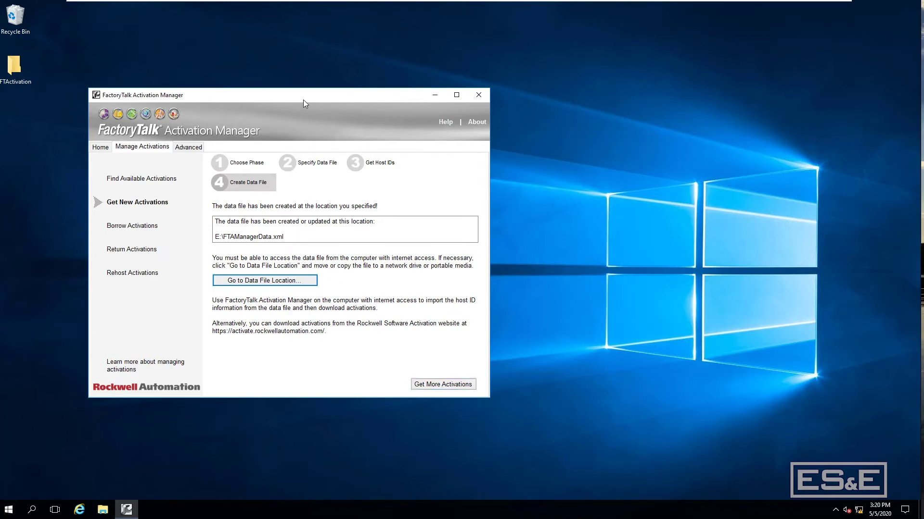
Step: Move the Activation Manager window aside and open the E: drive in File Explorer to check for the data file
left_click_drag(292, 96, 423, 78)
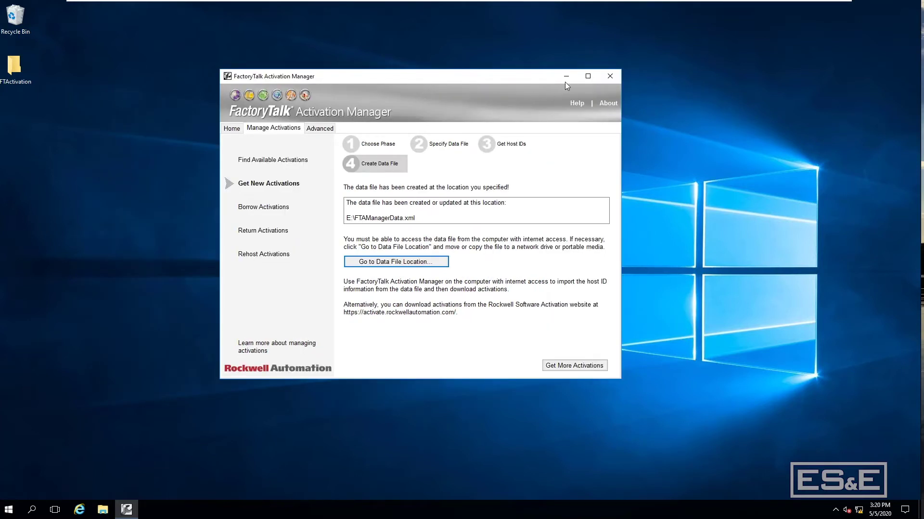
left_click(105, 512)
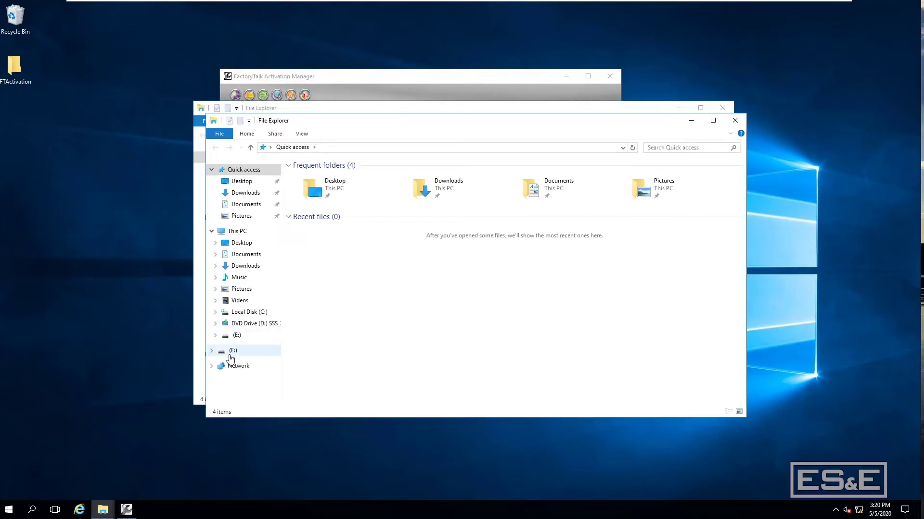
left_click(232, 355)
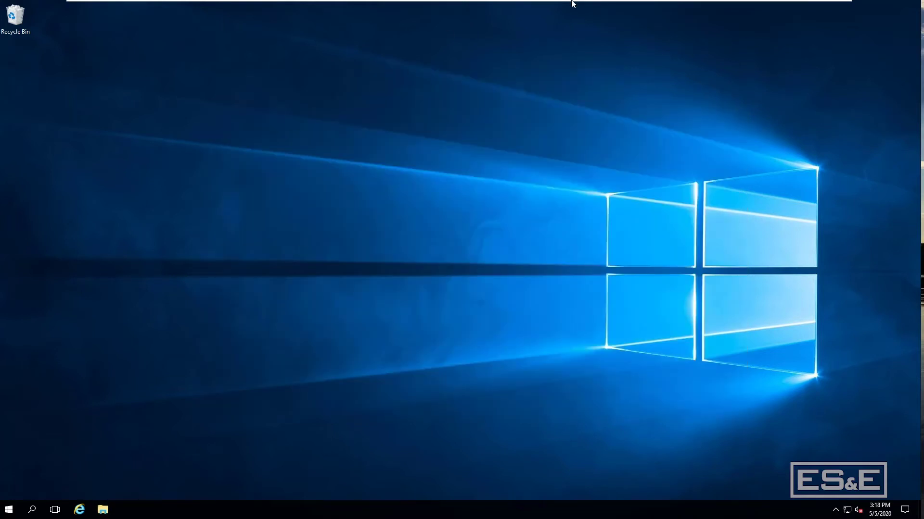
Step: Open Internet Explorer on the second virtual machine to check its internet access, and close the browser
mouse_move(571, 2)
left_click(79, 510)
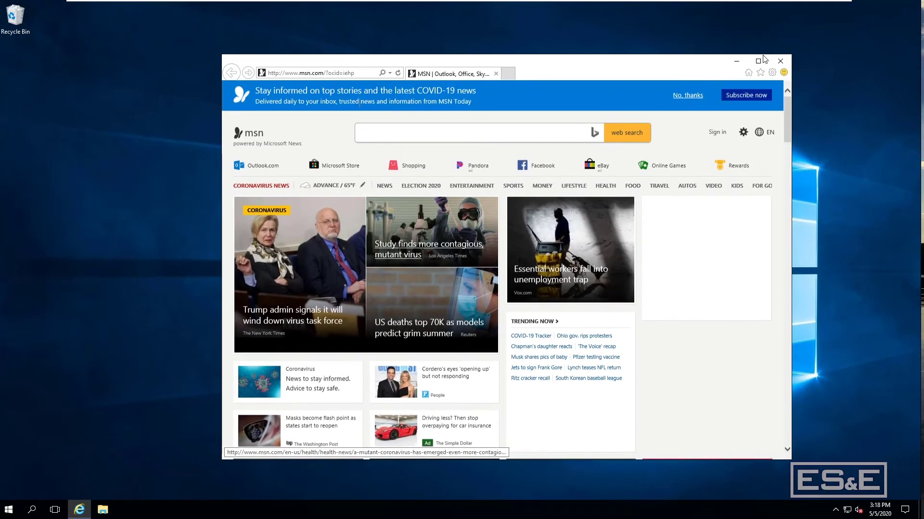
left_click(781, 65)
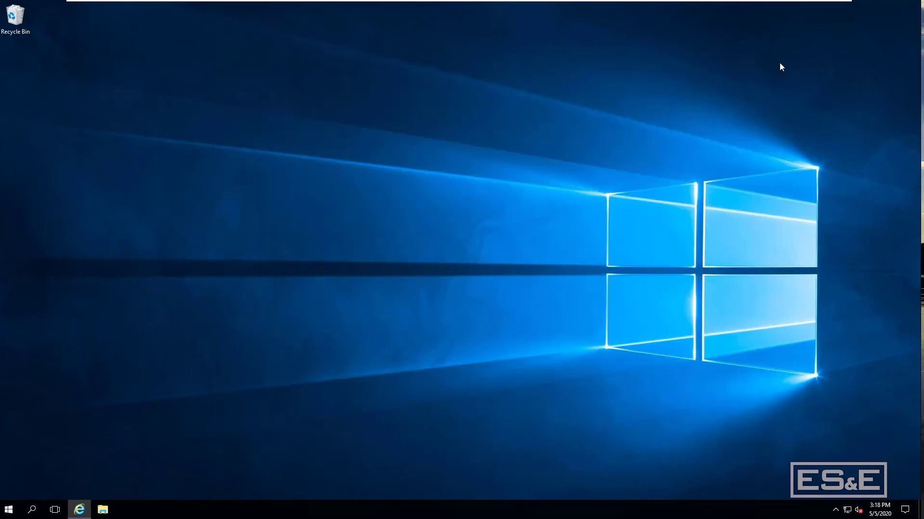
left_click(79, 511)
left_click(781, 62)
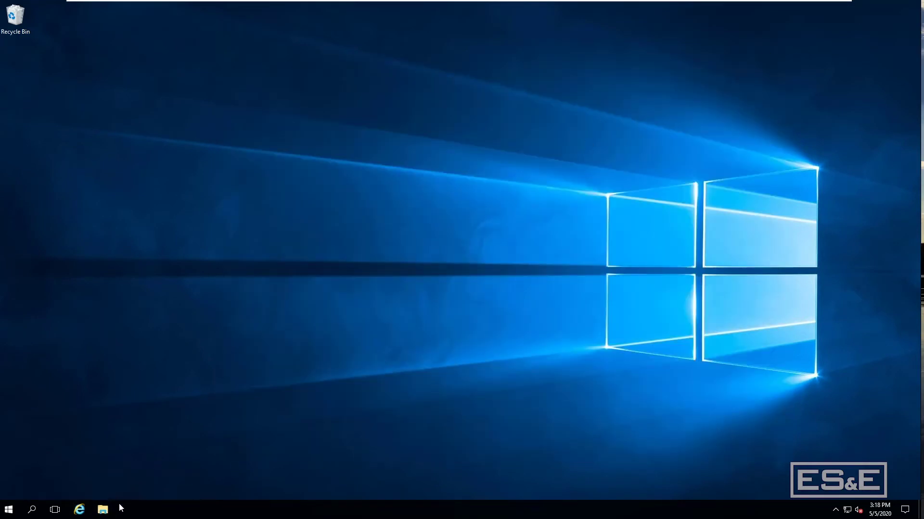
Step: Check the removable E: drive for the FTAManagerData file in File Explorer and close the window
left_click(103, 510)
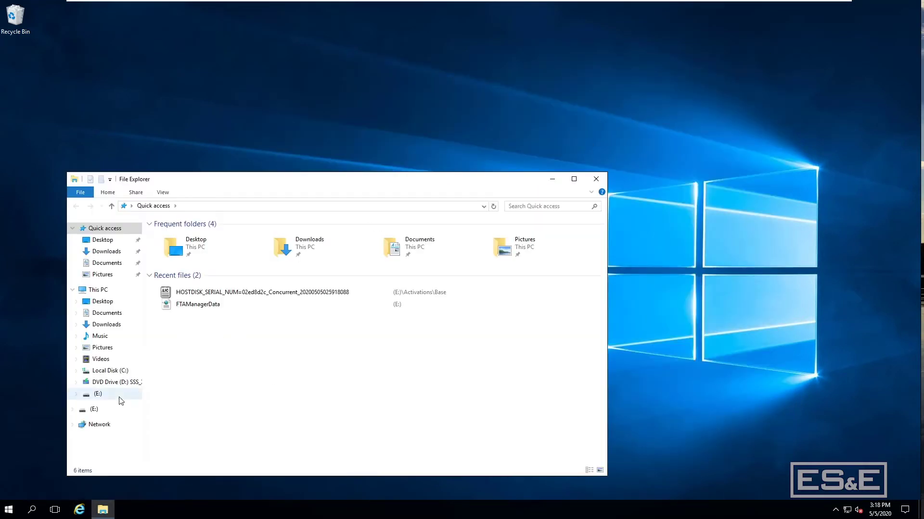
left_click(95, 409)
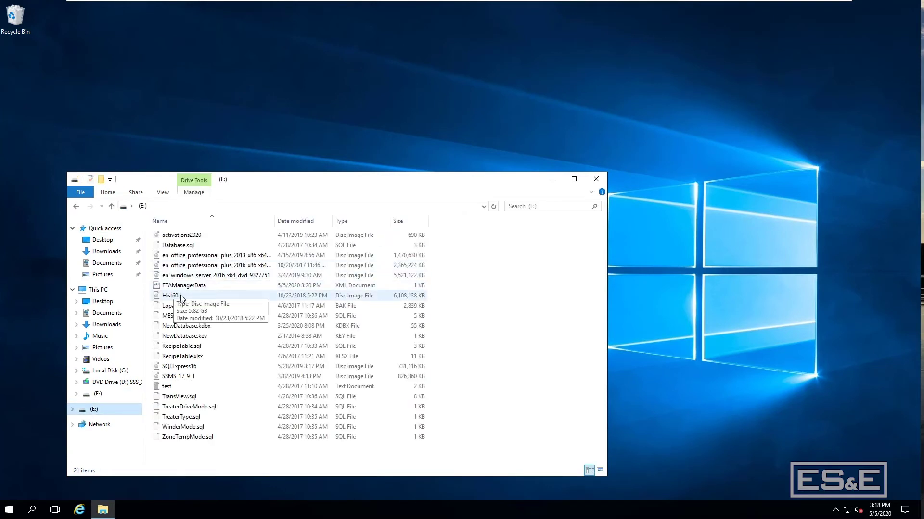
left_click(595, 179)
Step: Launch FactoryTalk Activation Manager on this connected machine and start getting new activations
left_click(9, 510)
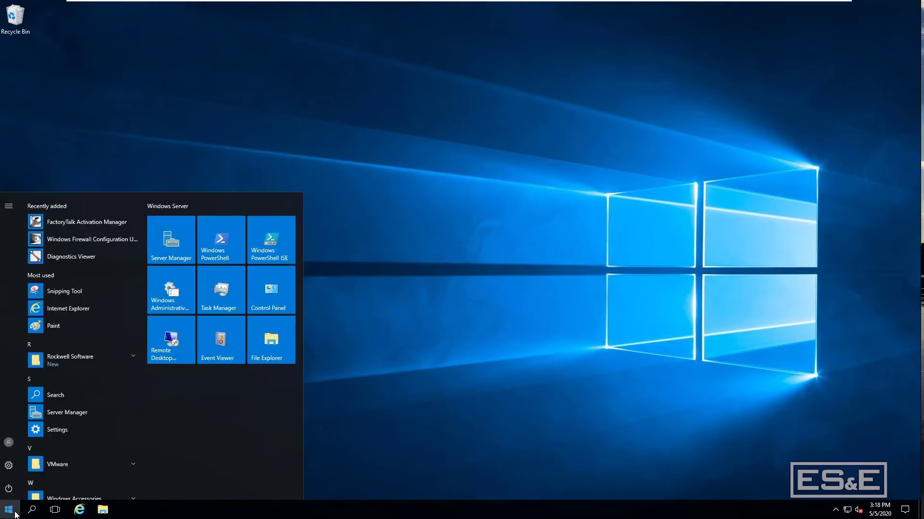
left_click(74, 357)
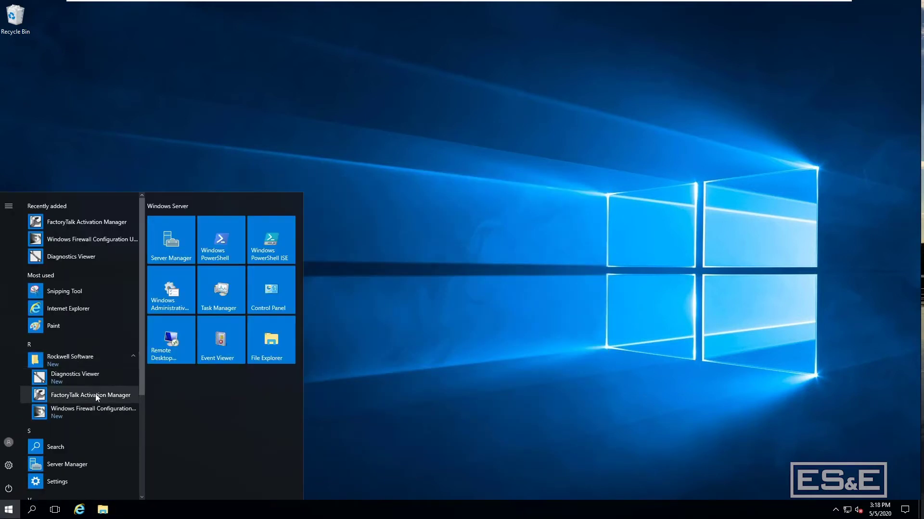
left_click(101, 393)
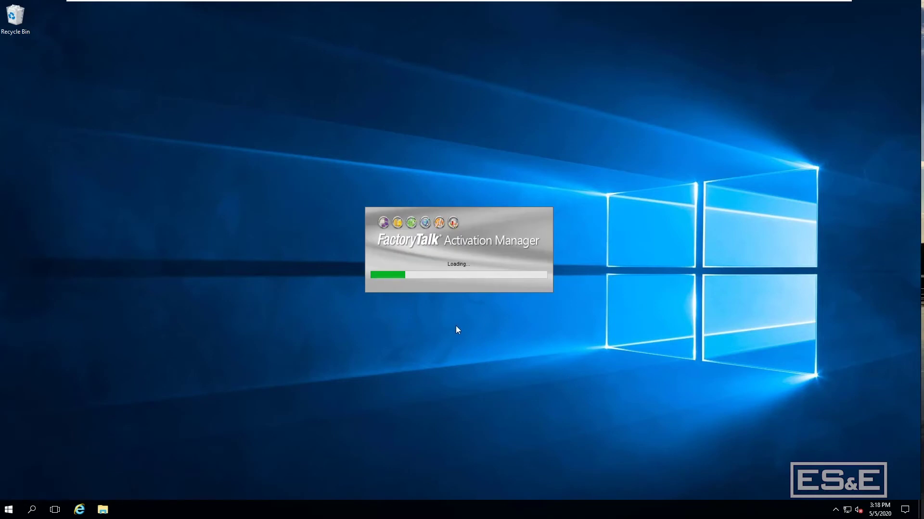
left_click(138, 124)
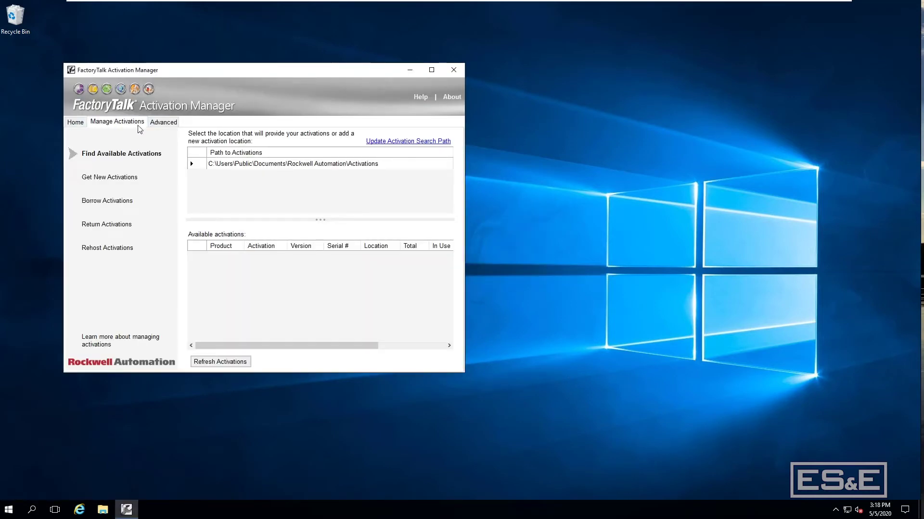
left_click(127, 179)
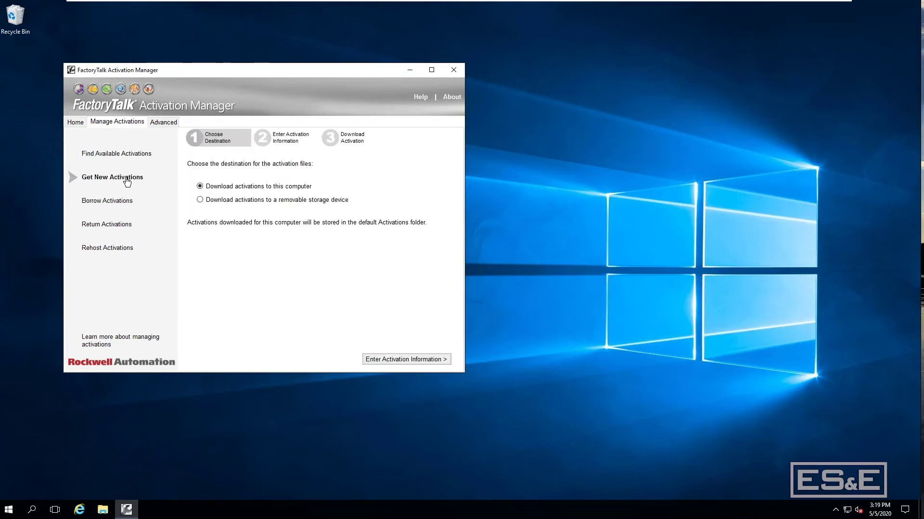
Step: Set activations to download to the removable storage device on Removable Disk (E:) and proceed to the serial number entry
left_click(214, 202)
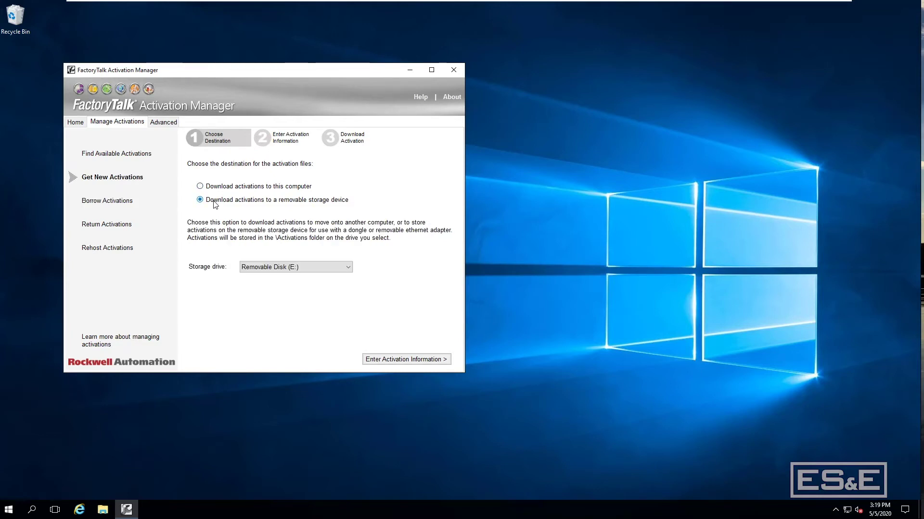
left_click(332, 268)
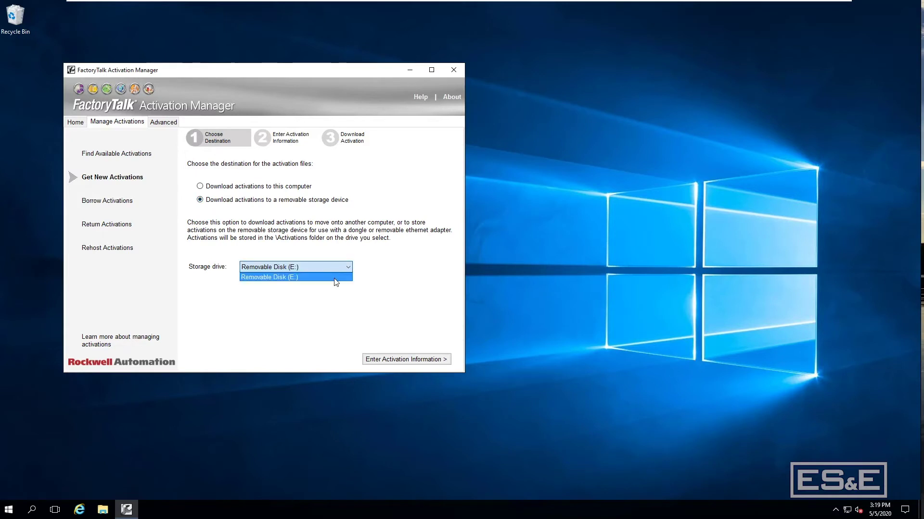
left_click(318, 278)
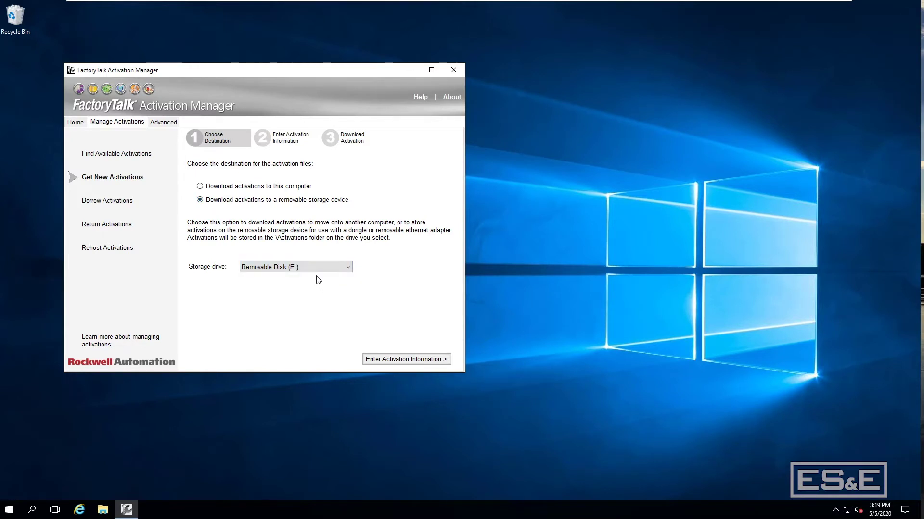
left_click(403, 360)
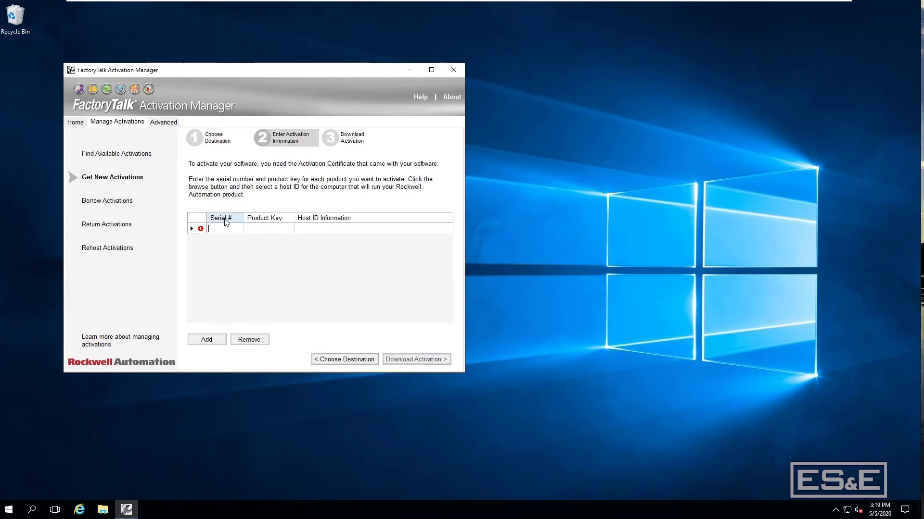
left_click(233, 233)
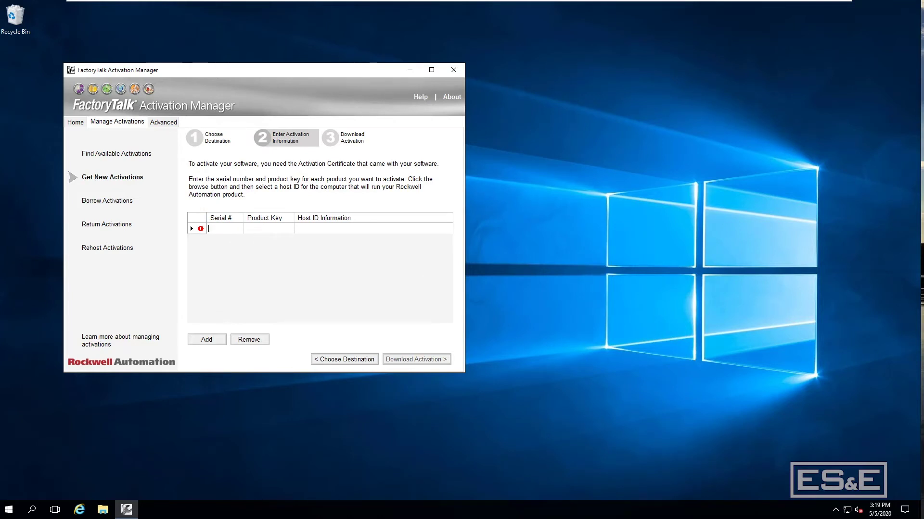
Step: Enter the activation's serial number and product key in the first row of the activation information table
left_click(219, 228)
key("ctrl+v")
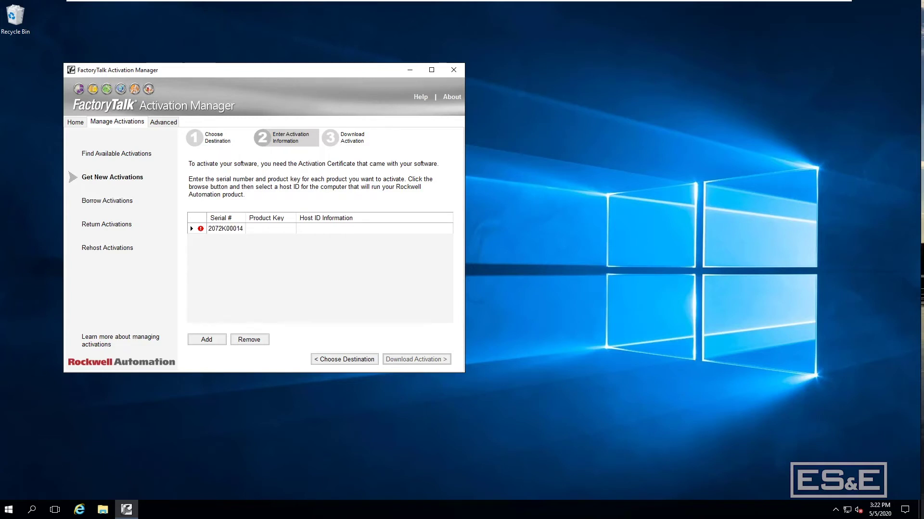
left_click(273, 228)
key("ctrl+v")
Step: Import the disk serial number host ID from the FTAManagerData file on USB Drive (E:), assign it to the activation, and download the activation
left_click(359, 230)
left_click(443, 230)
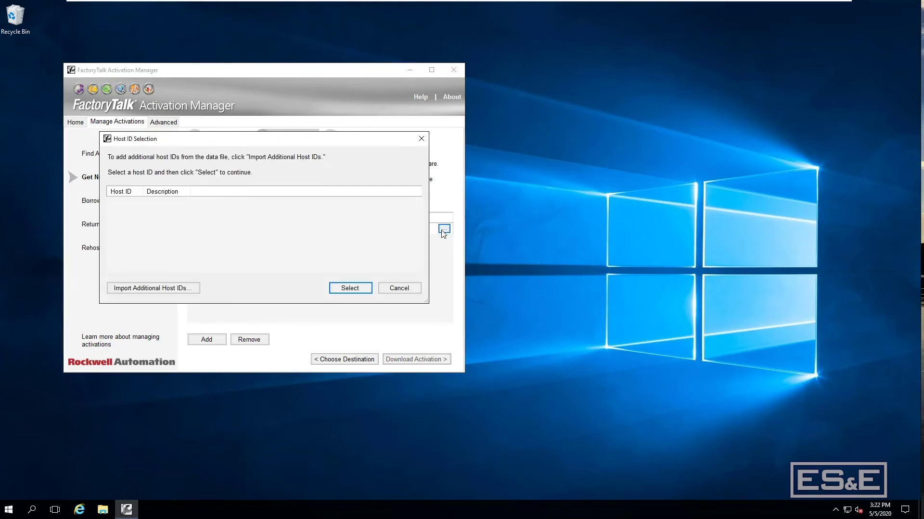
left_click(176, 289)
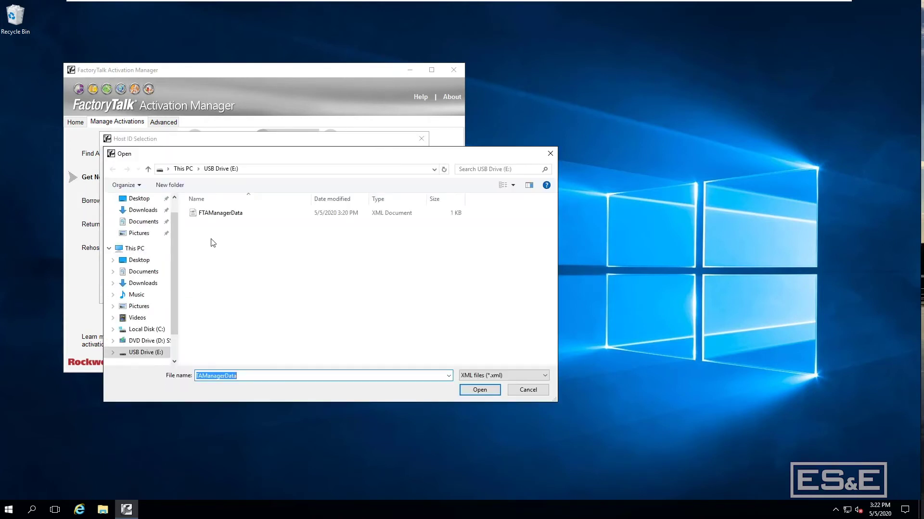
left_click(221, 213)
left_click(477, 392)
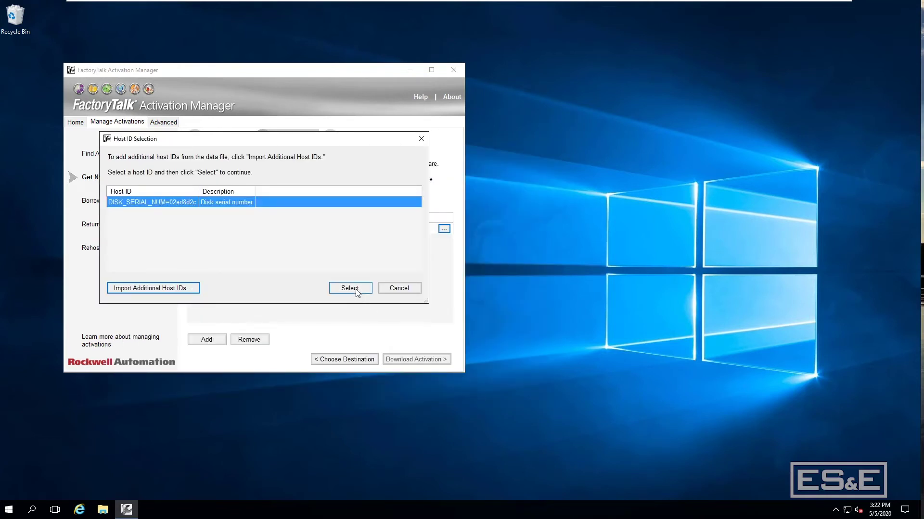
left_click(350, 288)
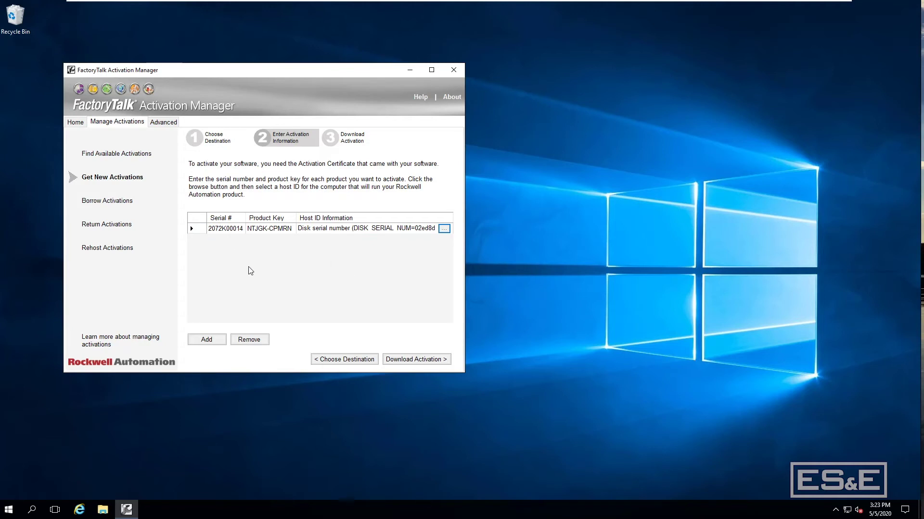
left_click(417, 360)
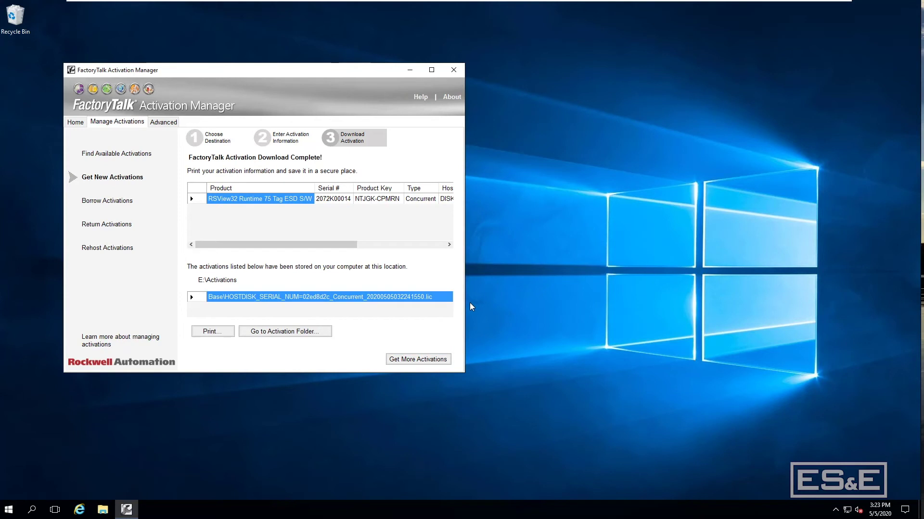
Step: Check the Activations\Base folder on the E: drive for the downloaded LIC file and close the File Explorer windows
left_click(103, 513)
left_click(103, 513)
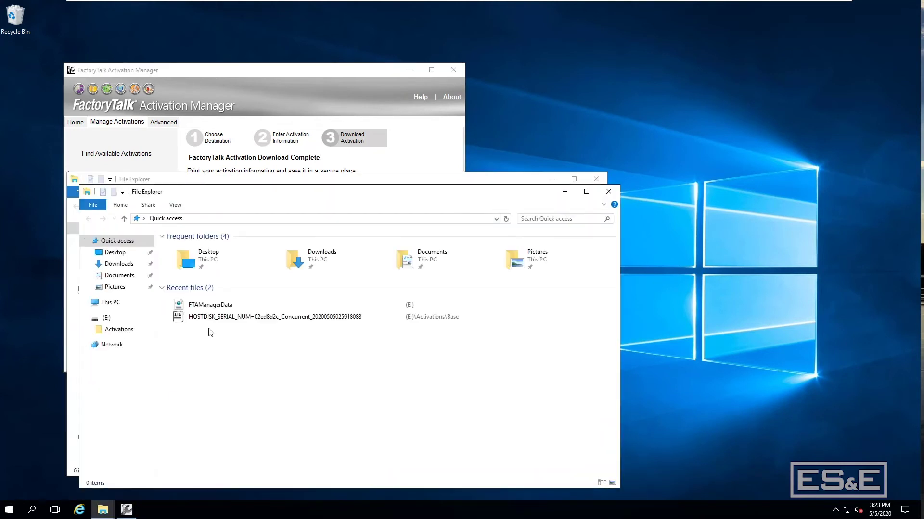
left_click(107, 422)
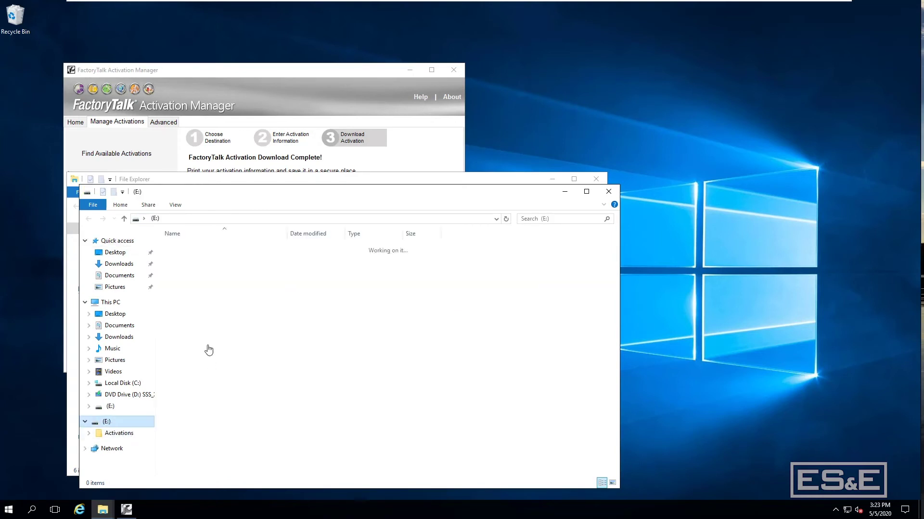
double_click(192, 248)
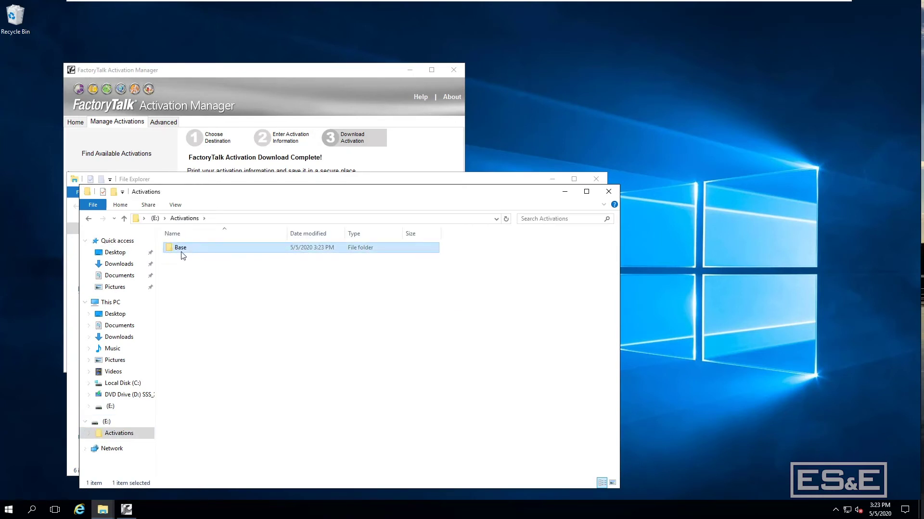
double_click(192, 248)
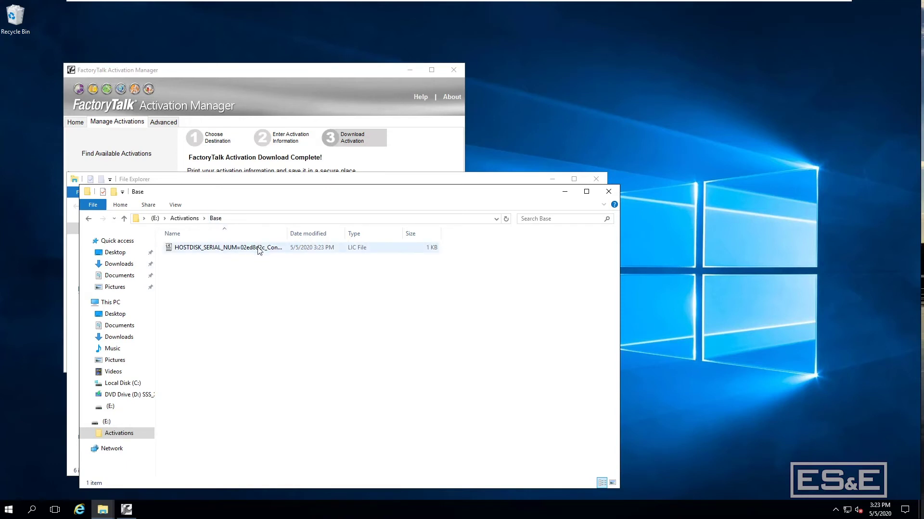
left_click(609, 192)
left_click(596, 179)
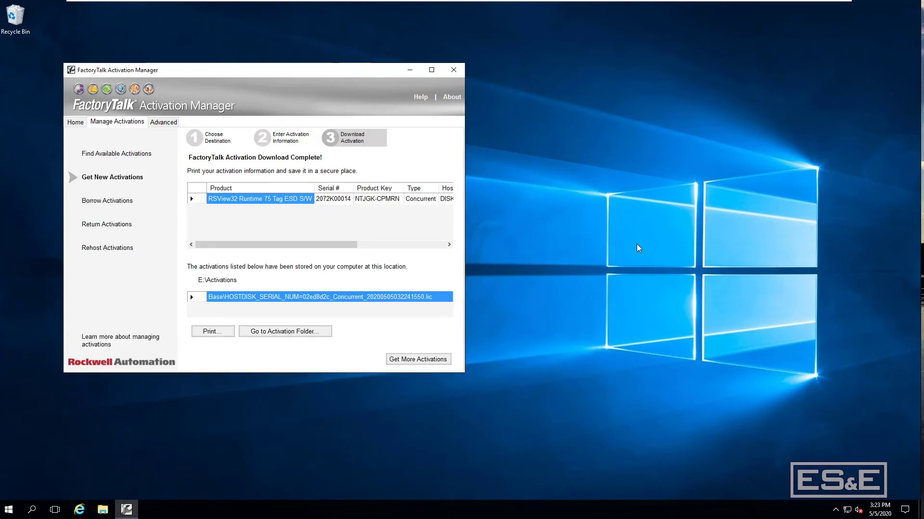
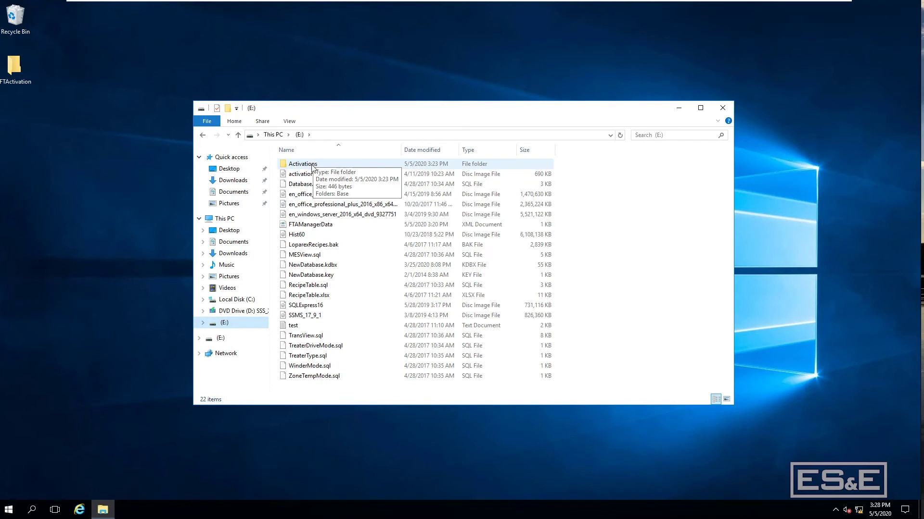
Step: On the offline computer, check the E: drive's Activations\Base folder for the license file and close the window
double_click(312, 166)
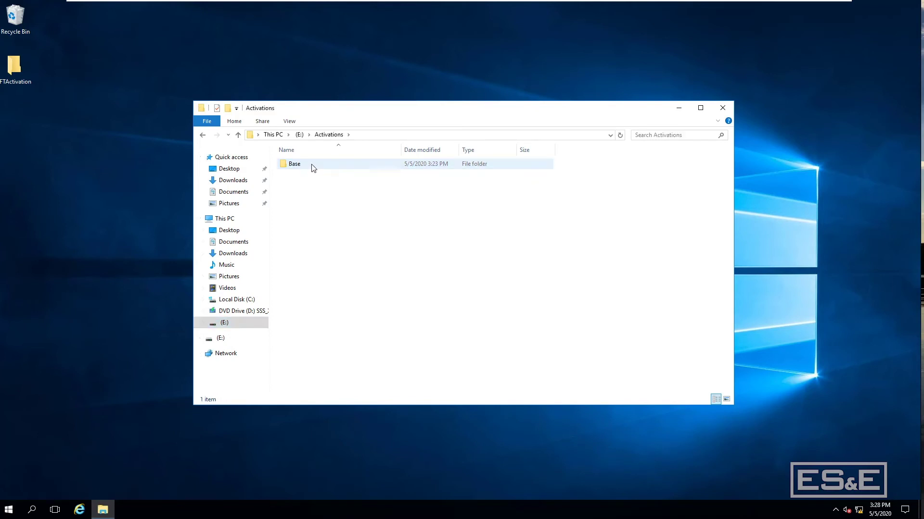
double_click(311, 167)
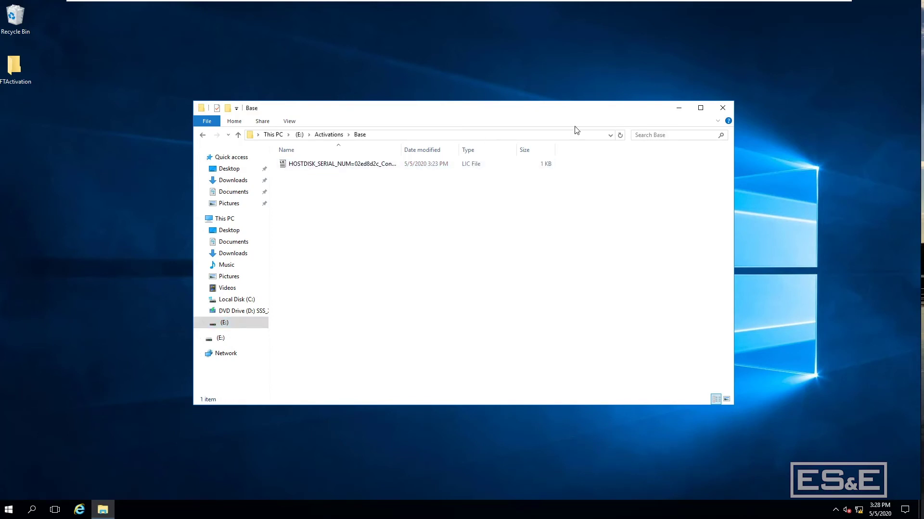
left_click(722, 108)
Step: Launch FactoryTalk Activation Manager from the Rockwell Software programs and reposition its window on the desktop
left_click(19, 511)
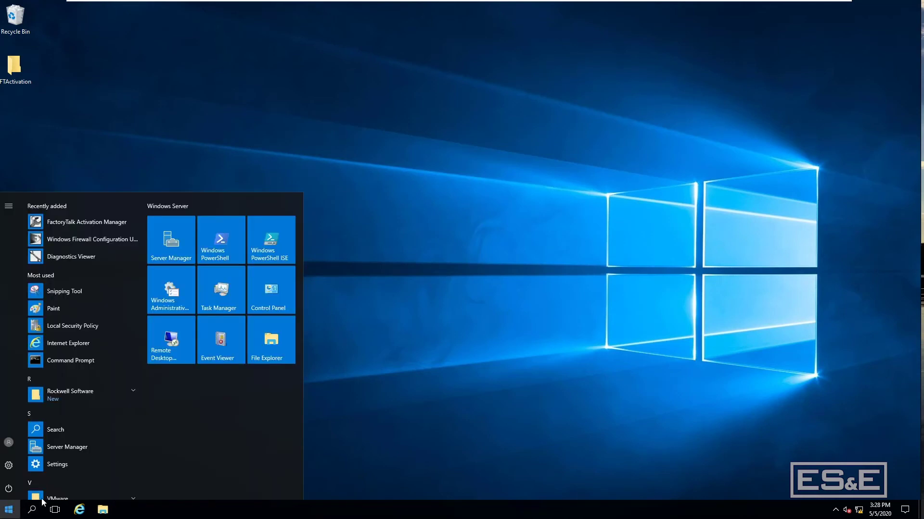
left_click(72, 400)
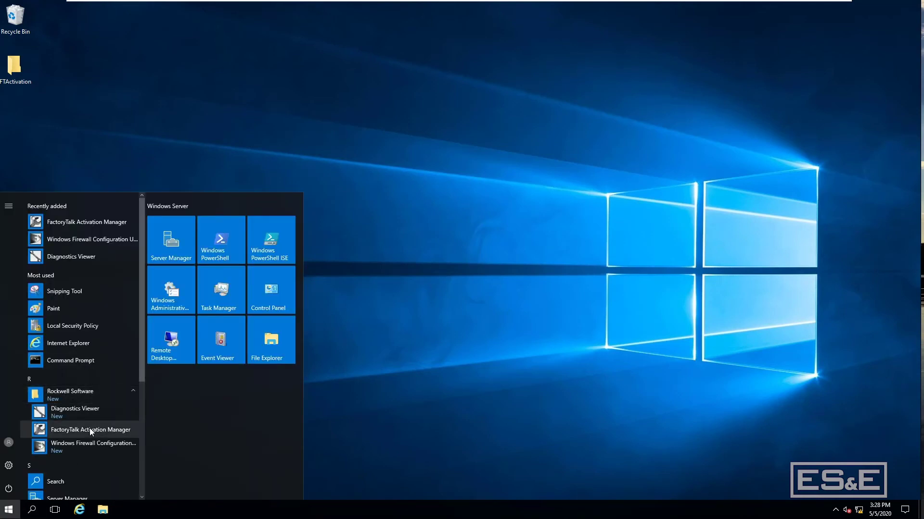
left_click(89, 429)
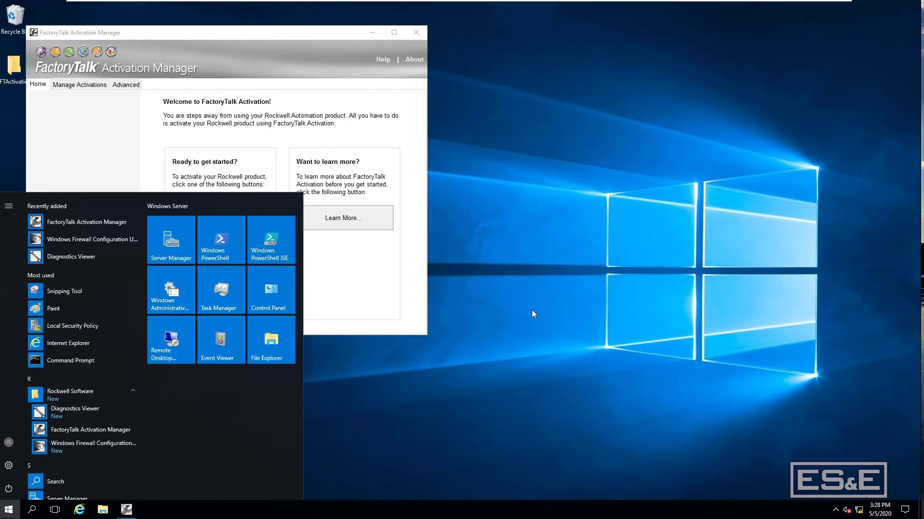
left_click(286, 32)
left_click_drag(286, 32, 501, 59)
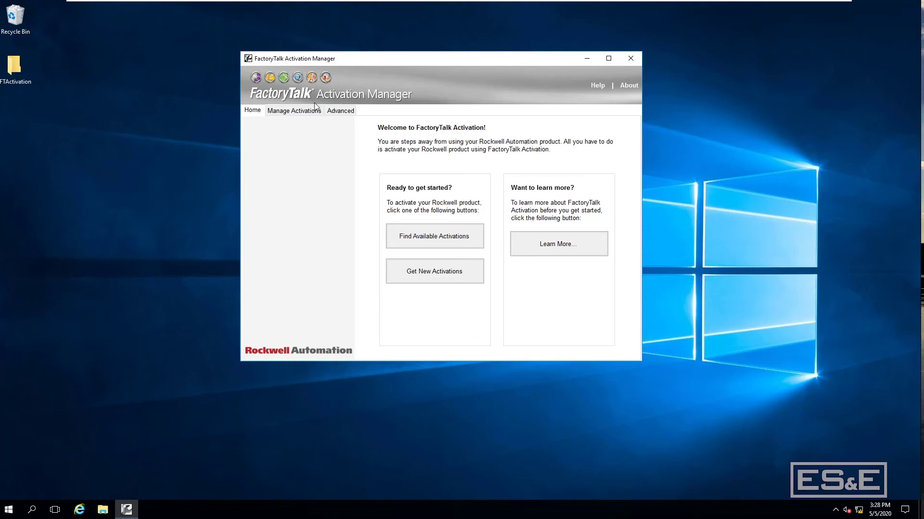
Step: Start getting new activations using downloaded activation files that need moving to this computer, and proceed to specifying their location
left_click(302, 114)
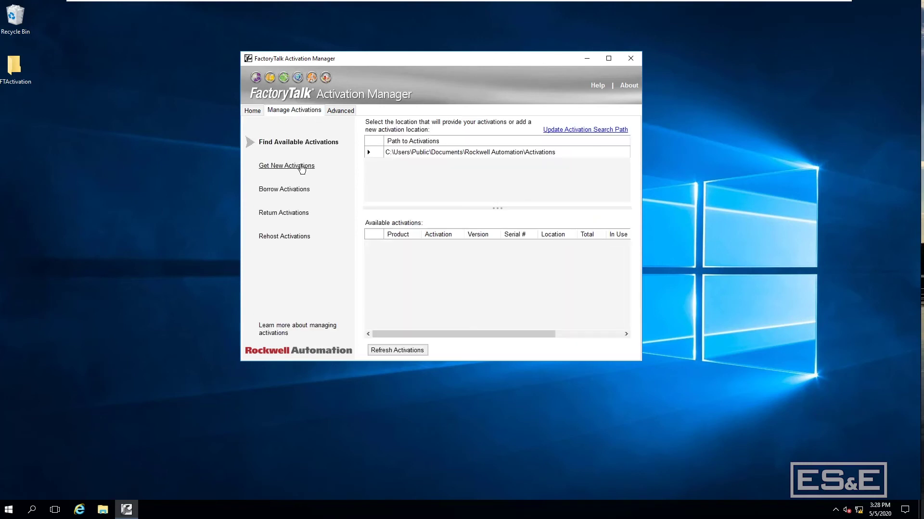
left_click(302, 166)
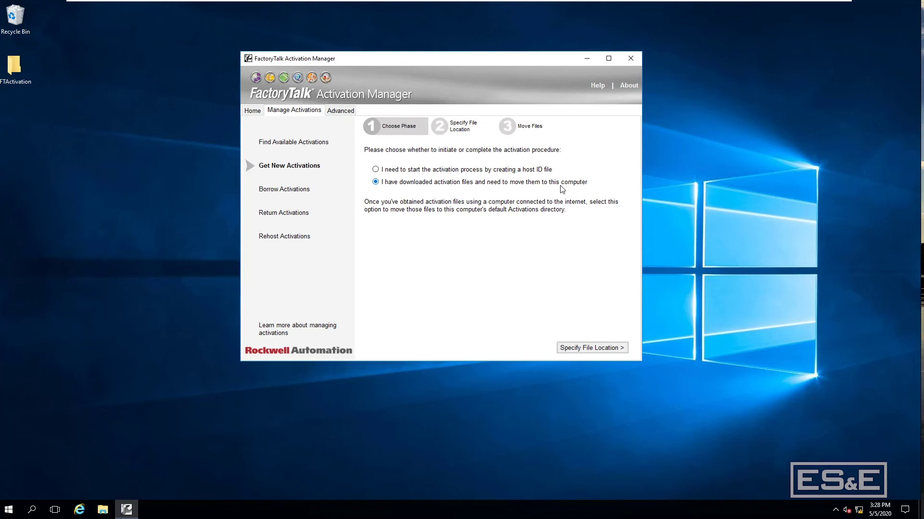
left_click(601, 349)
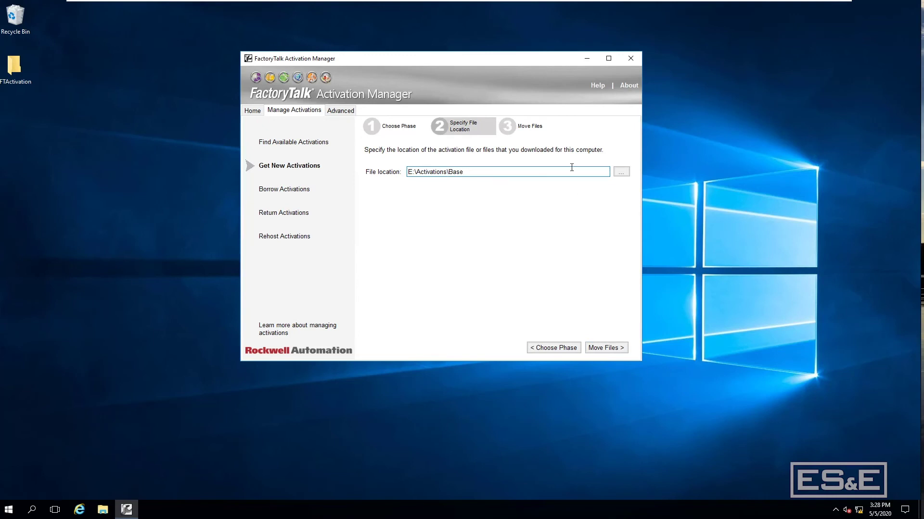
Step: Verify and confirm E:\Activations\Base as the file location and move the activation files to this computer
left_click(621, 171)
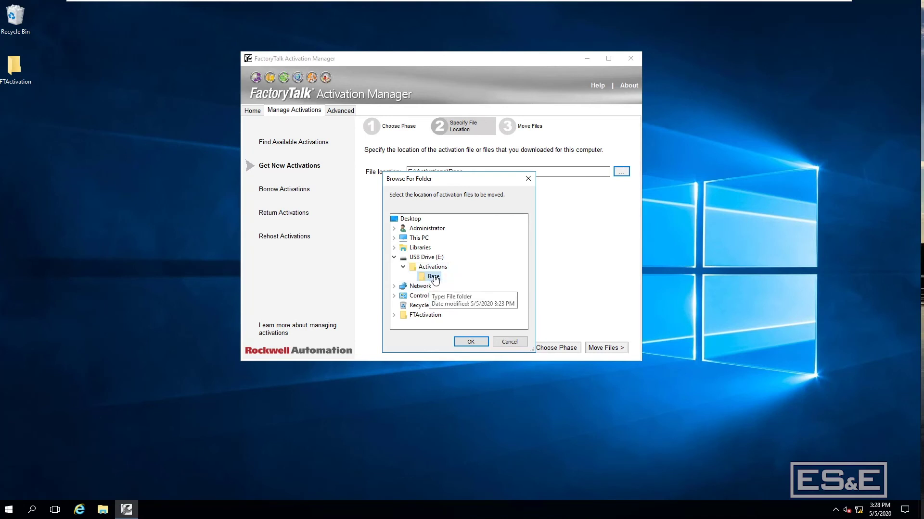
left_click(101, 511)
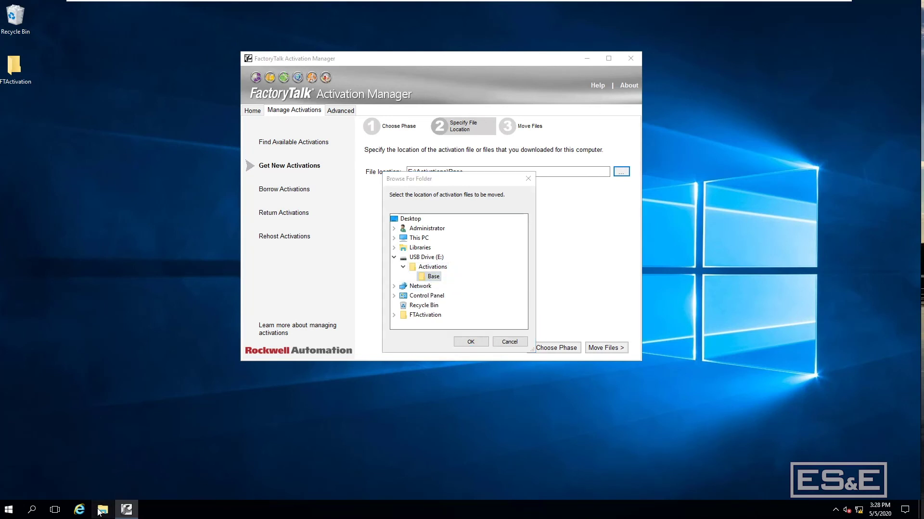
left_click(224, 340)
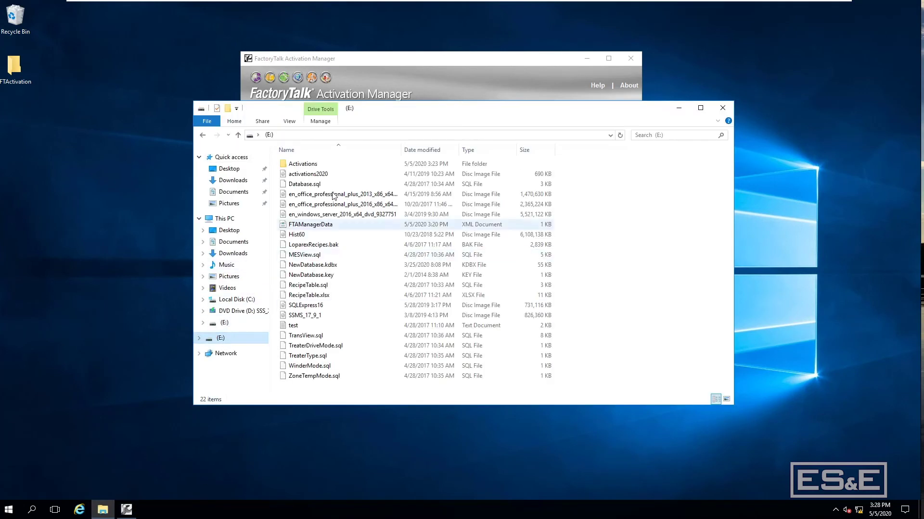
double_click(307, 161)
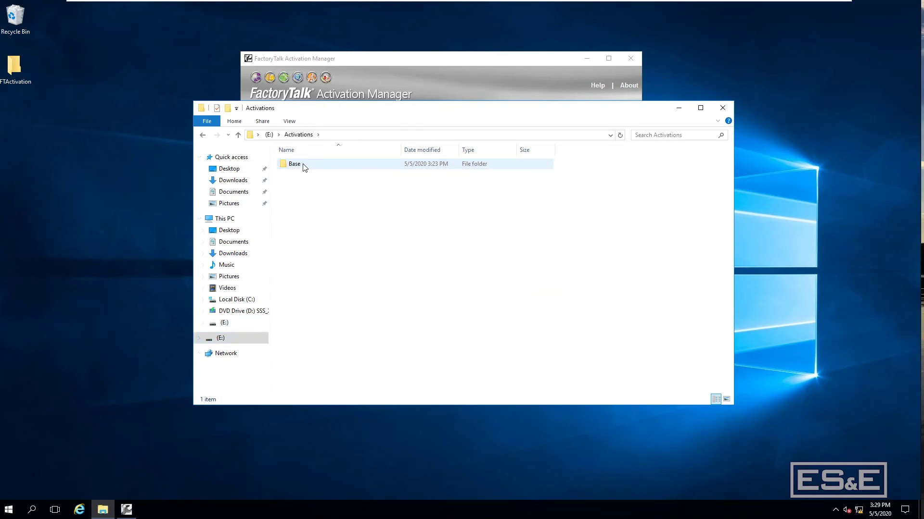
double_click(303, 166)
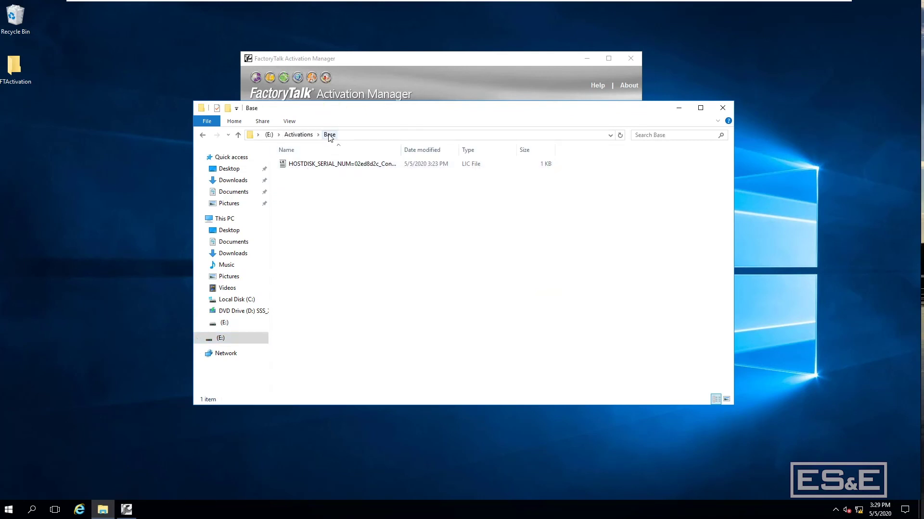
left_click(722, 108)
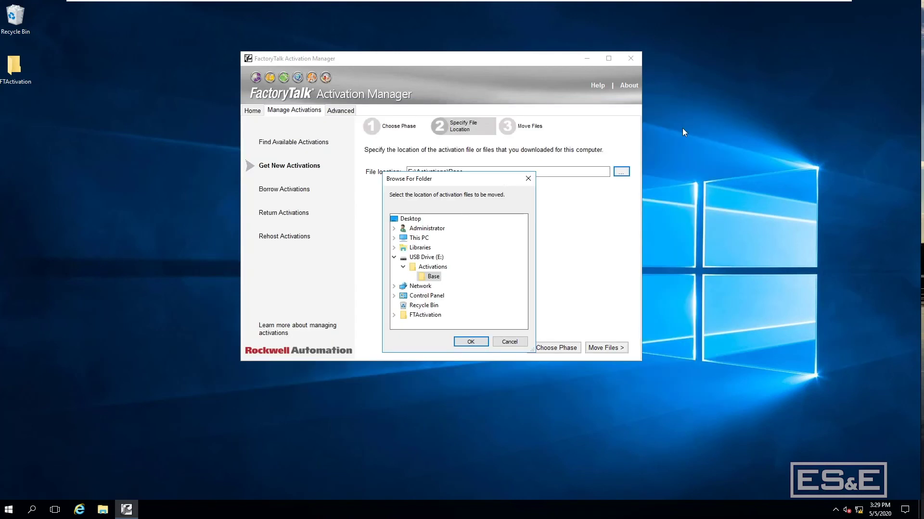
left_click(480, 342)
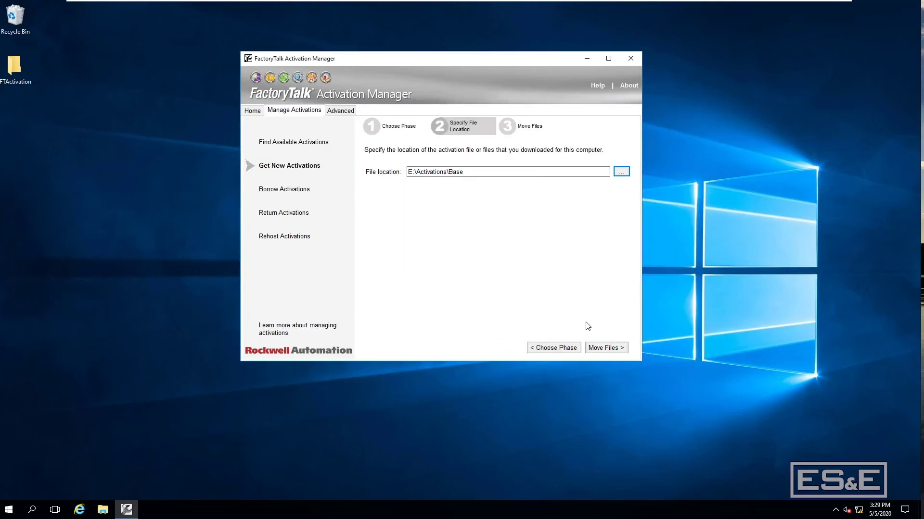
left_click(606, 349)
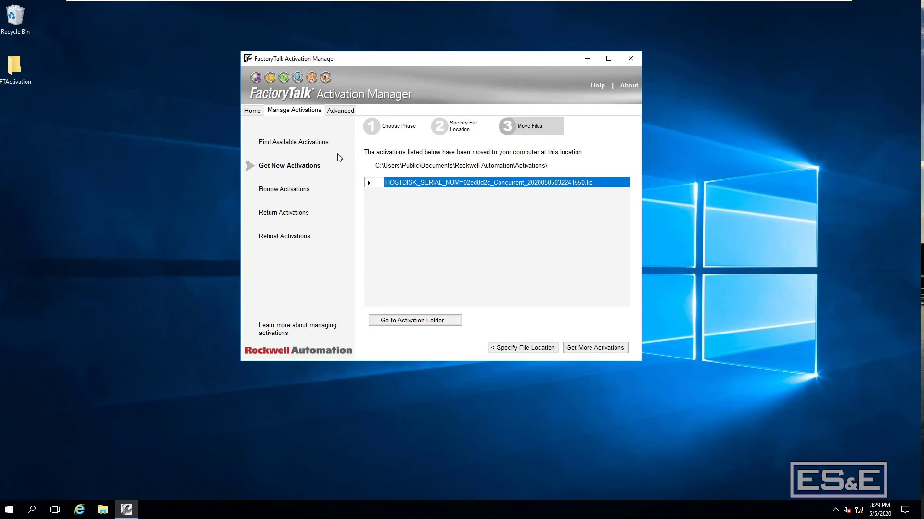
Step: Refresh the activation server on this computer and refresh the list of available activations
left_click(344, 114)
left_click(415, 192)
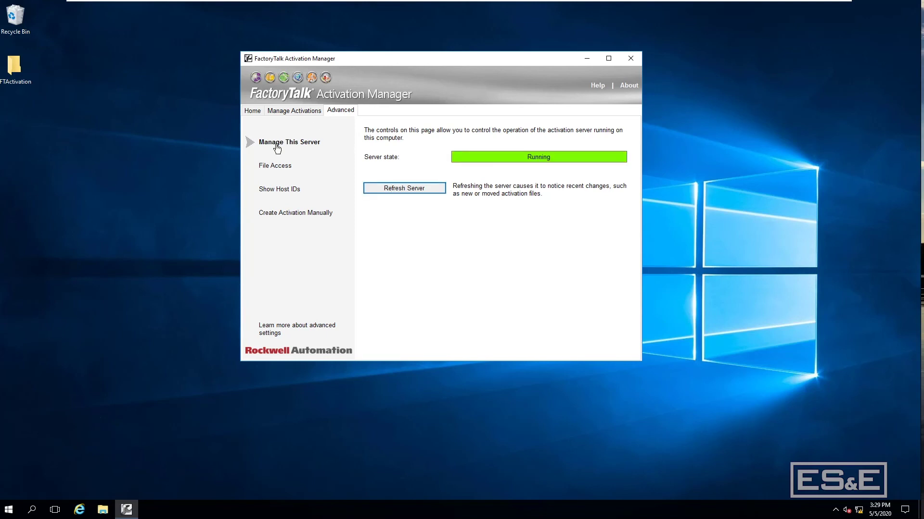
left_click(292, 111)
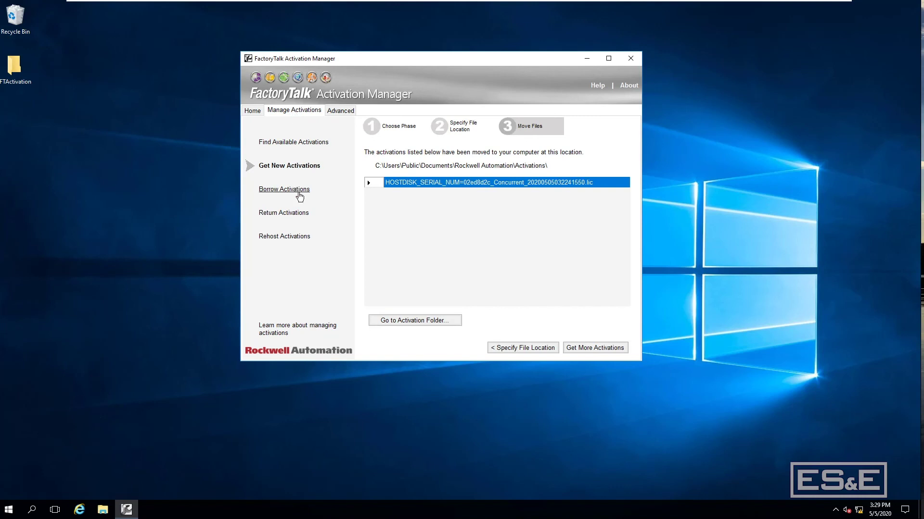
left_click(311, 145)
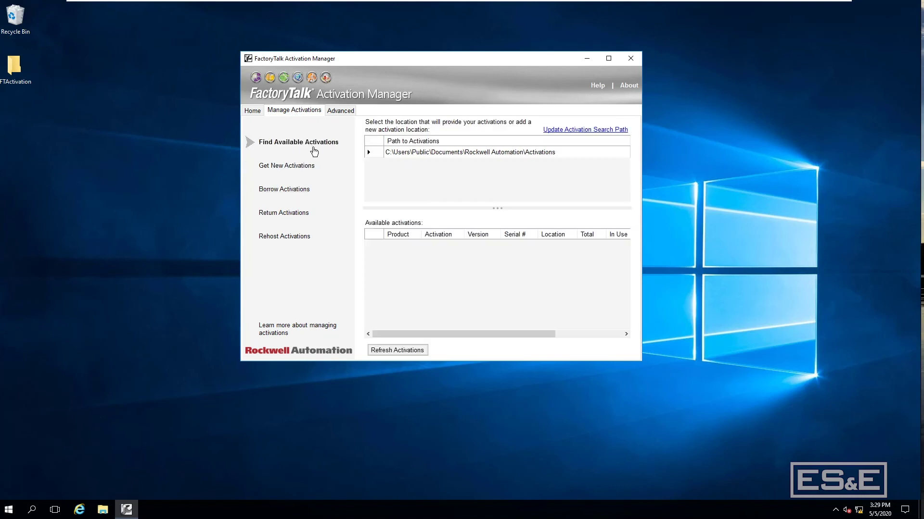
left_click(408, 352)
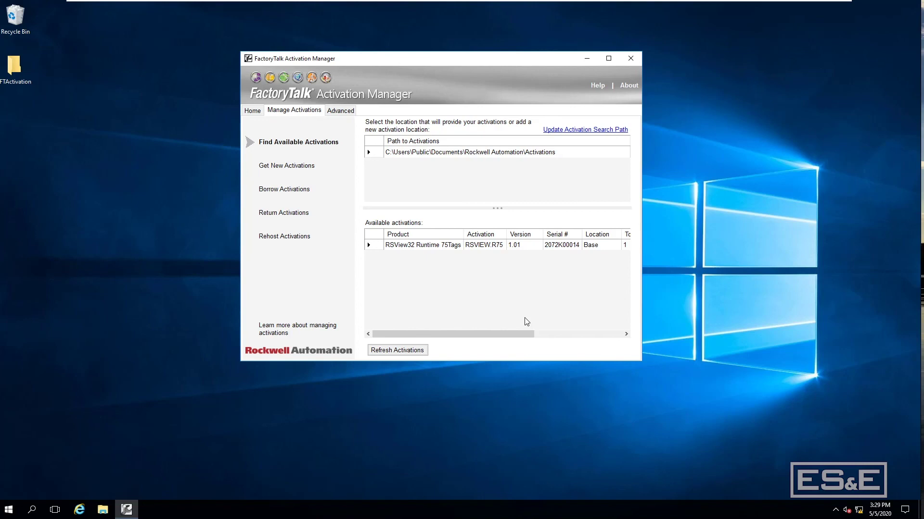
Step: View the version information for FactoryTalk Activation Manager
left_click(626, 86)
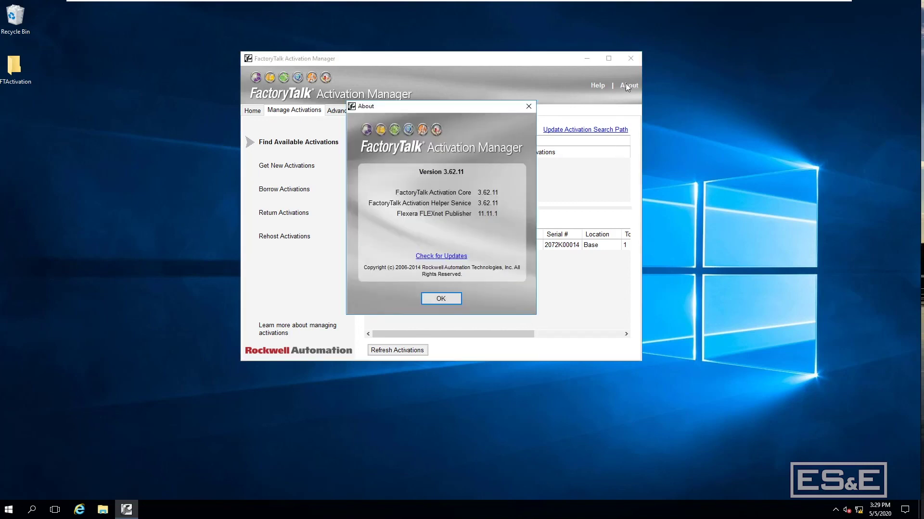